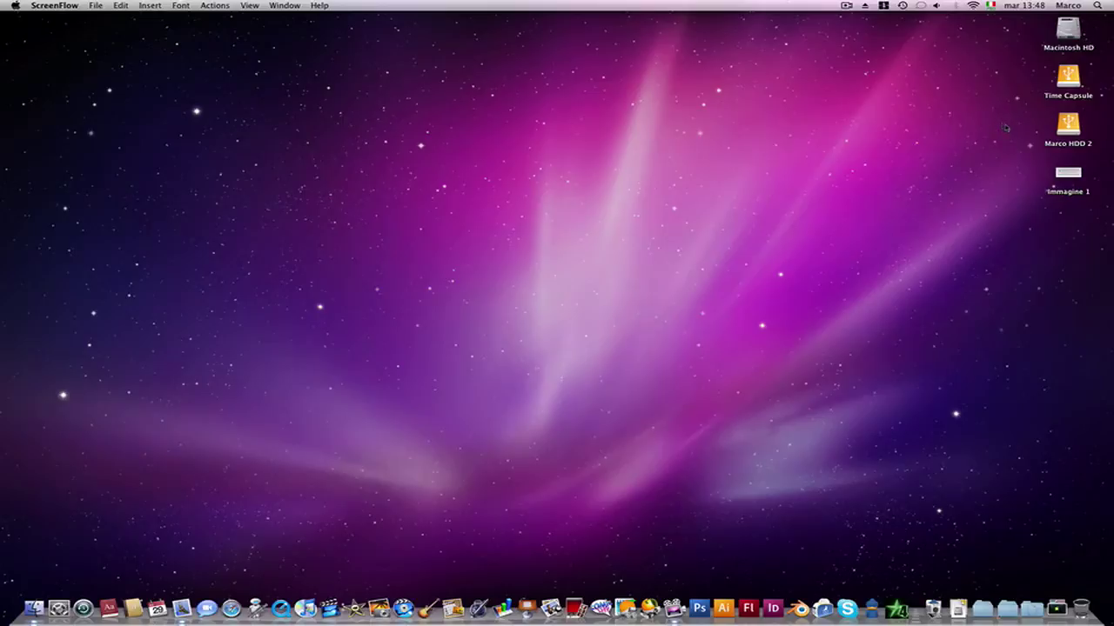
# - Preview the Immagine 1 screenshot on the desktop and close the preview
pyautogui.doubleClick(1068, 176)
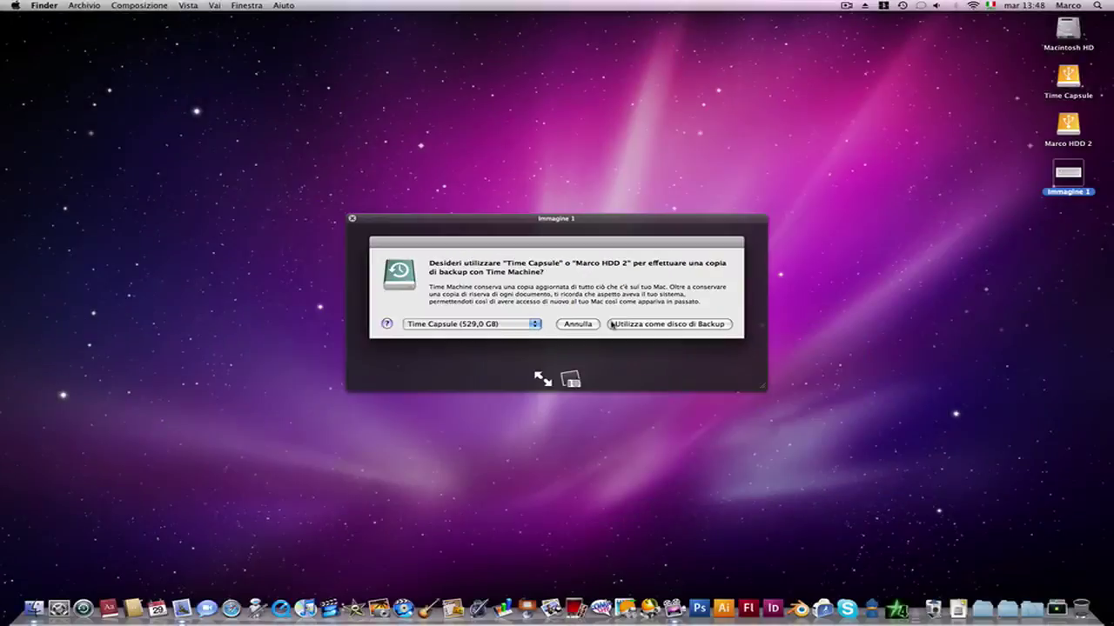
pyautogui.press('space')
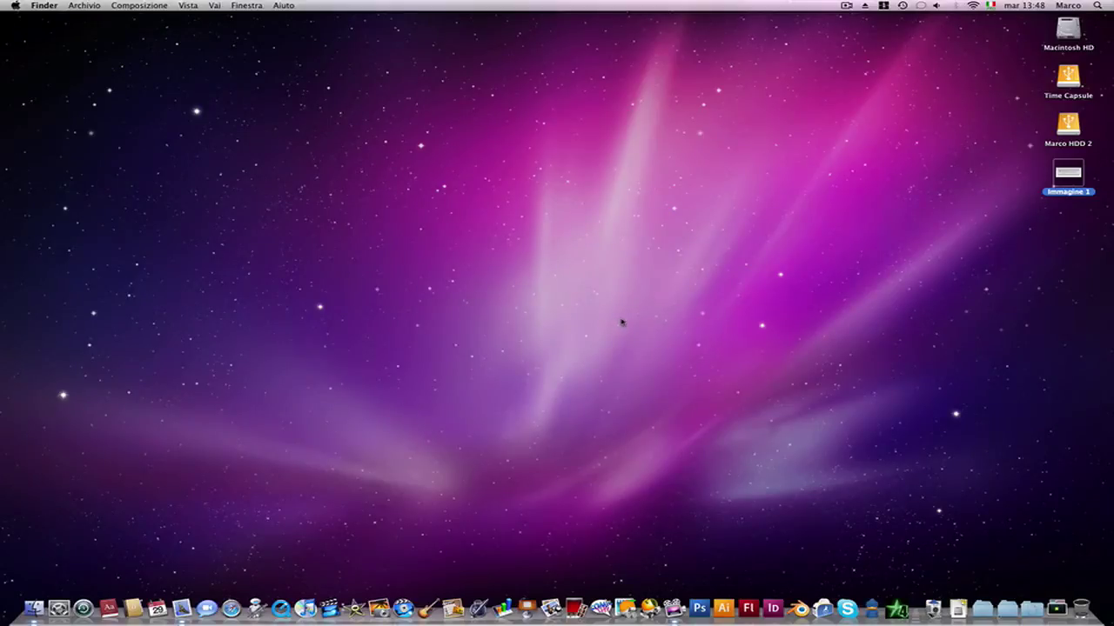
pyautogui.click(624, 322)
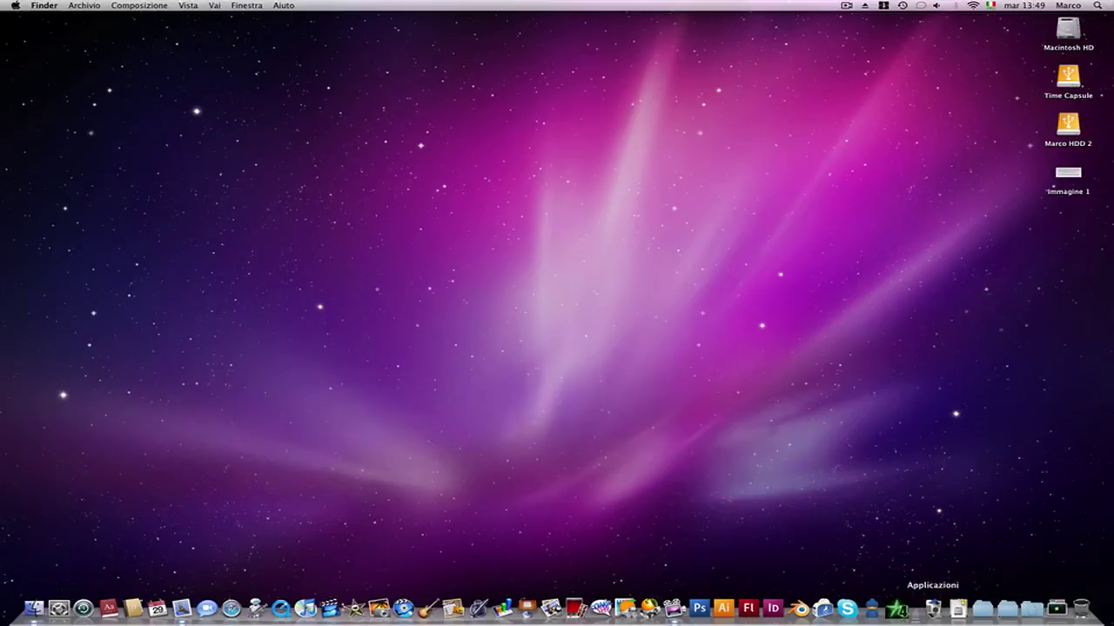
# - Open Utility Disco from the Utility folder inside Applicazioni
pyautogui.click(932, 601)
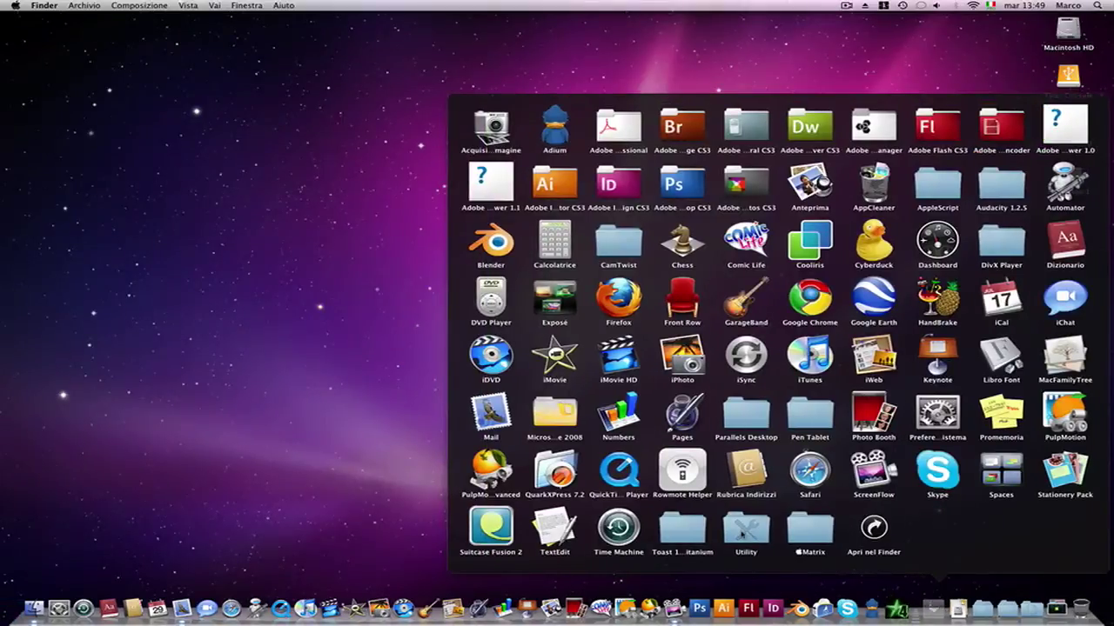
pyautogui.click(740, 533)
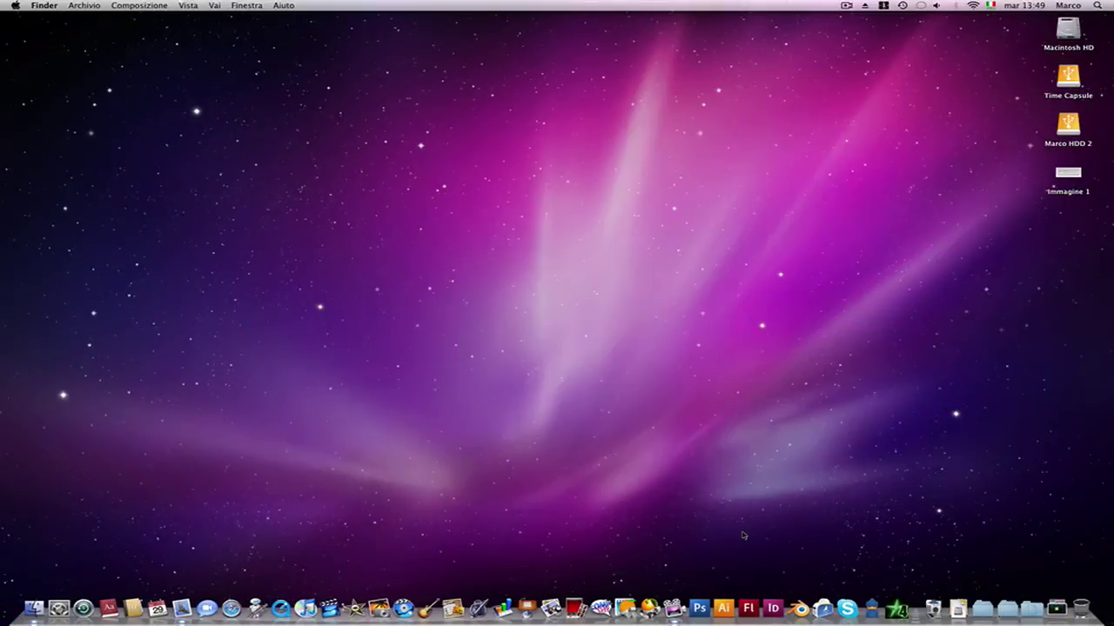
pyautogui.moveTo(480, 241); pyautogui.dragTo(473, 237)
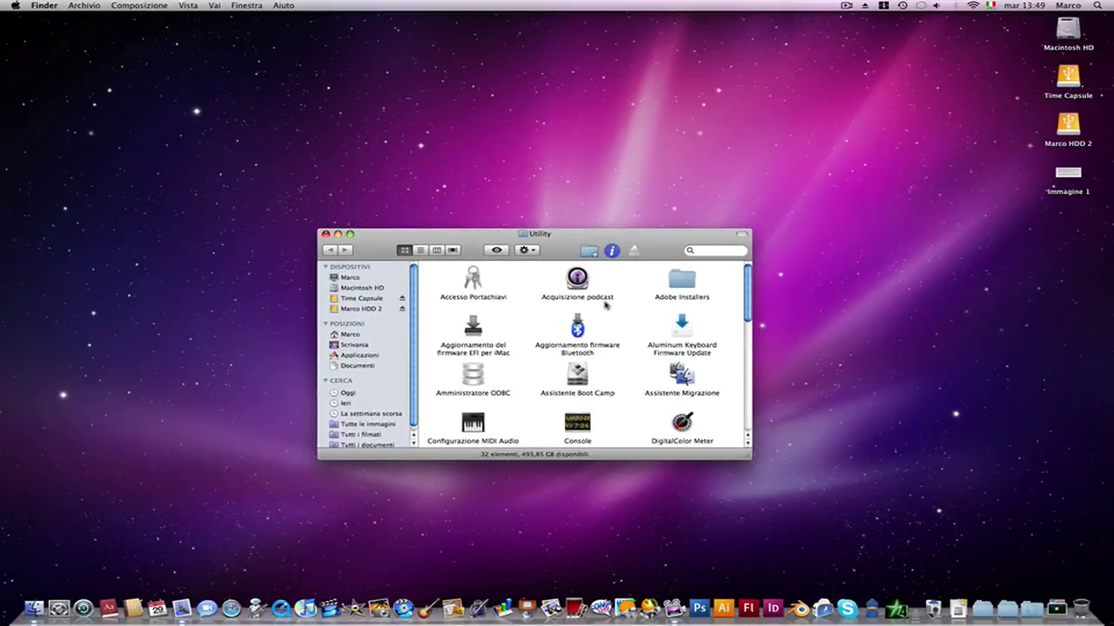
pyautogui.scroll(-5, 623, 306)
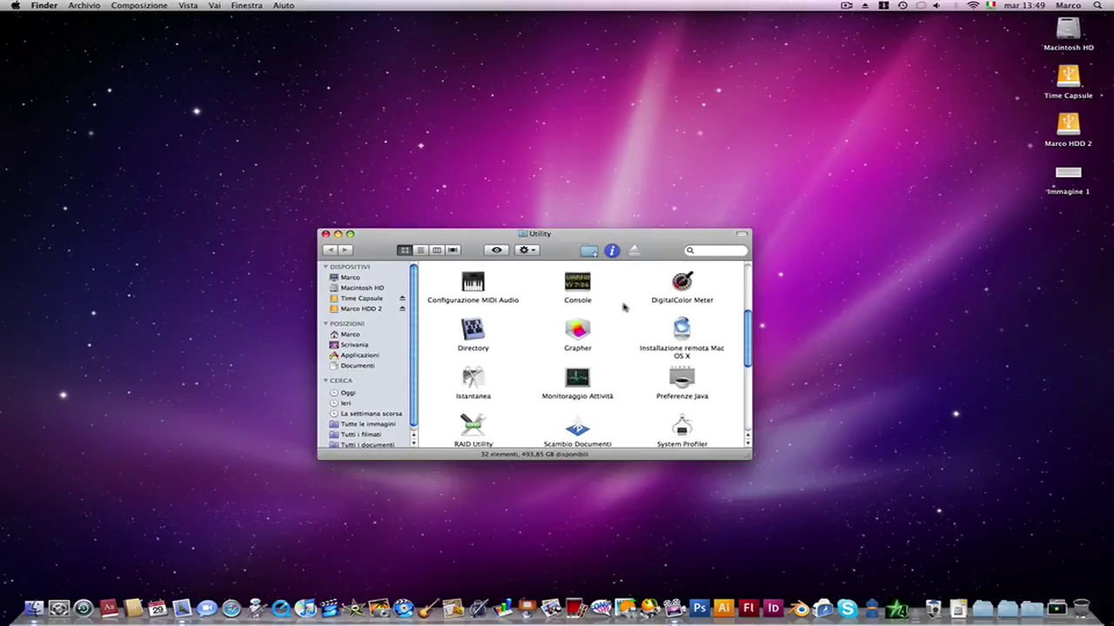
pyautogui.scroll(-5, 623, 307)
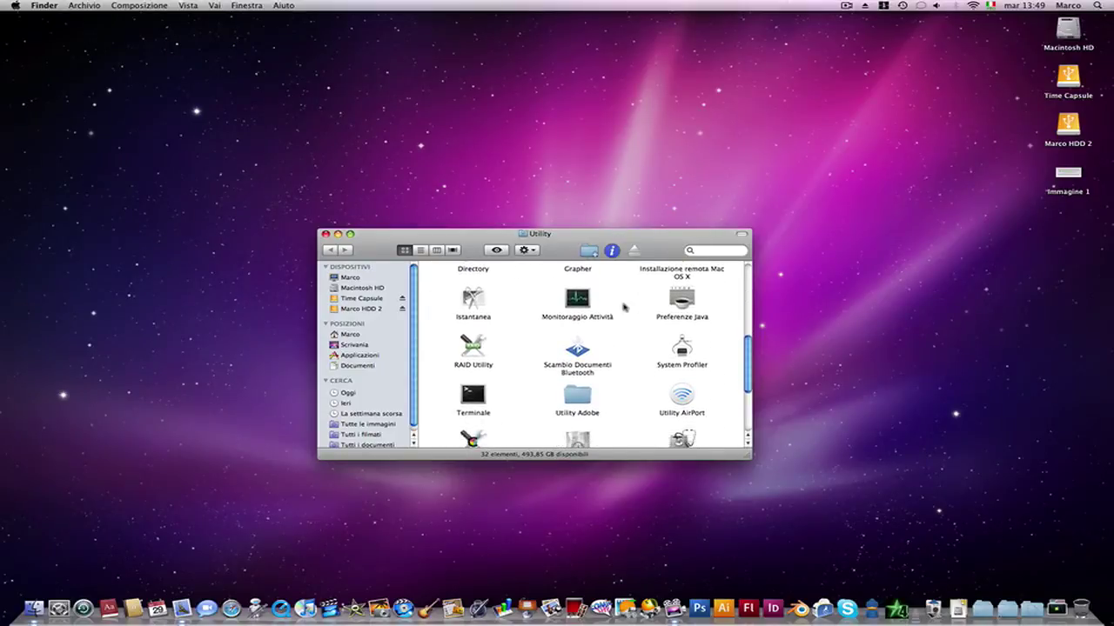
pyautogui.scroll(-2, 623, 306)
pyautogui.doubleClick(679, 335)
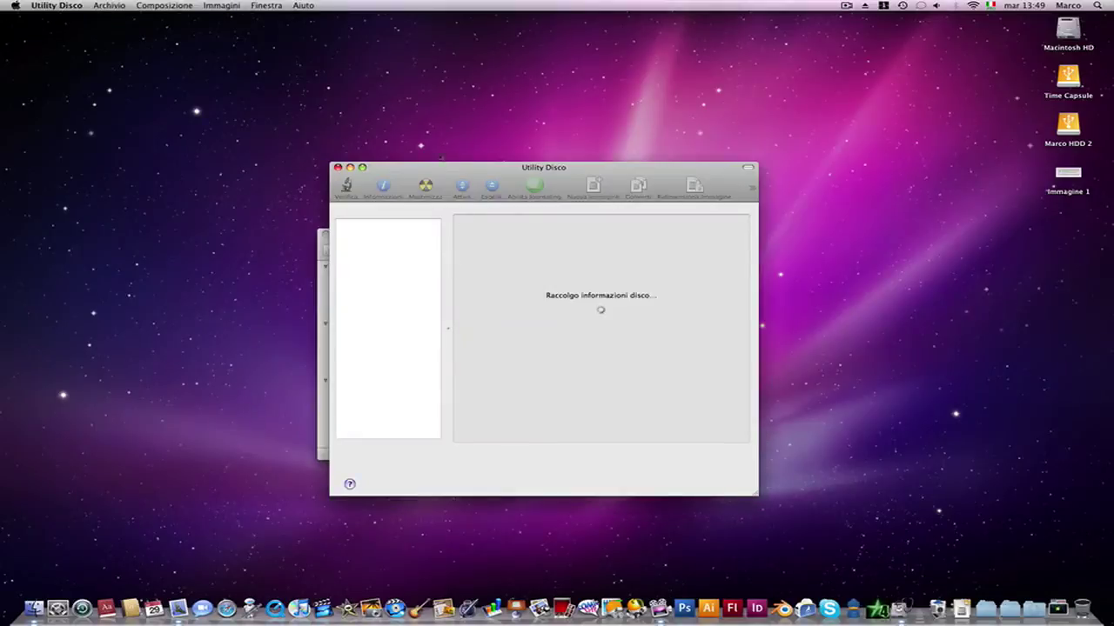
pyautogui.moveTo(442, 171); pyautogui.dragTo(402, 164)
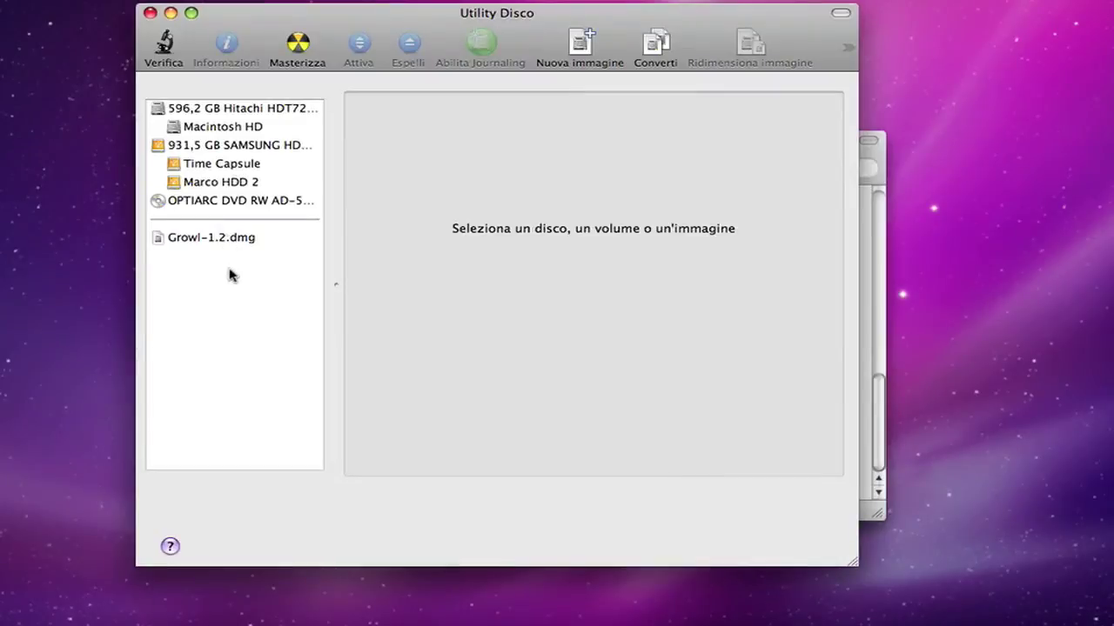
# - Reposition the Utility Disco window, preview the Marco HDD 2 volume on the desktop and close the preview
pyautogui.moveTo(282, 25); pyautogui.dragTo(301, 25)
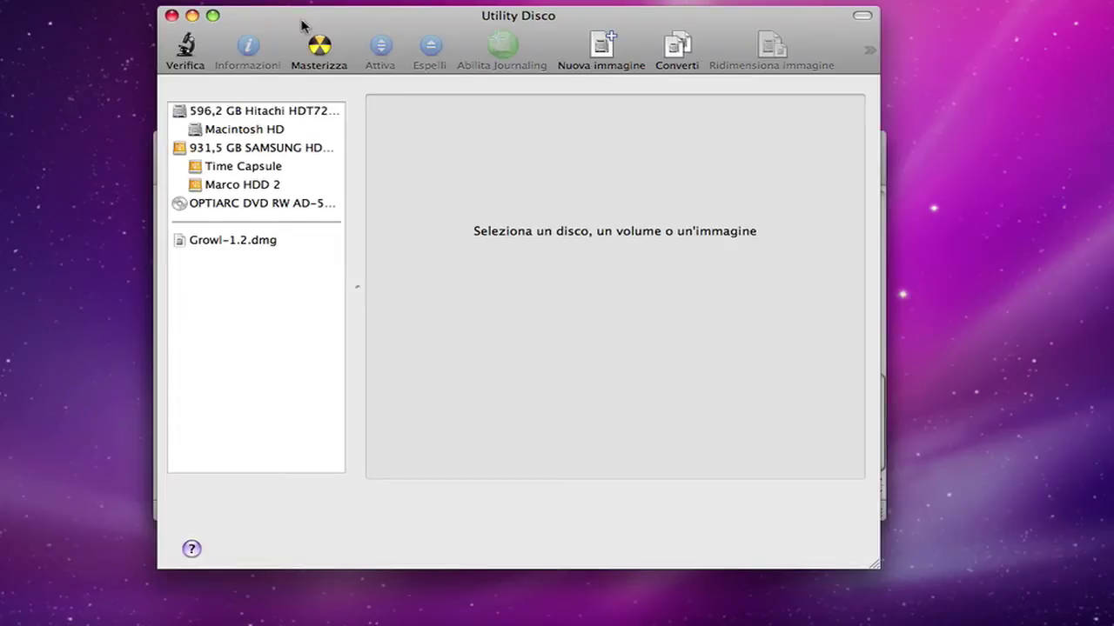
pyautogui.moveTo(302, 24); pyautogui.dragTo(299, 32)
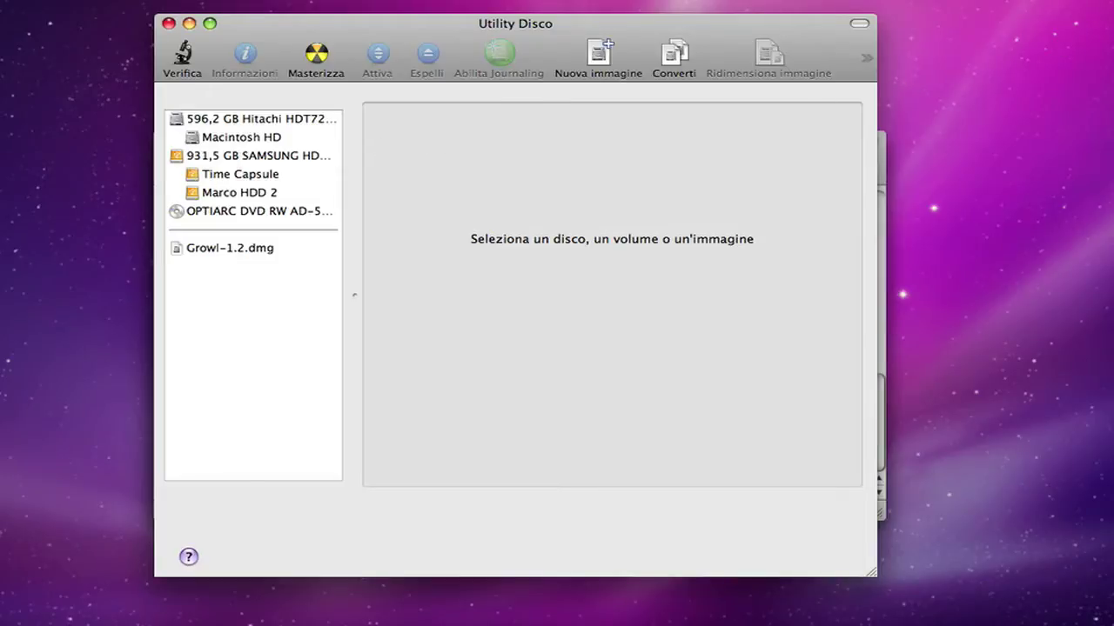
pyautogui.press('space')
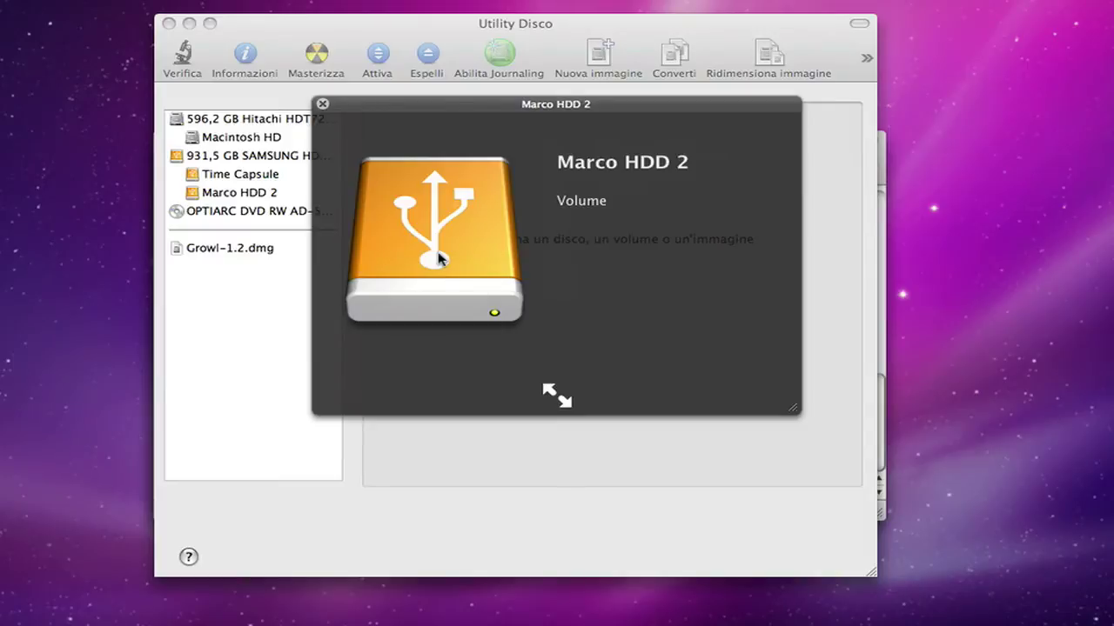
pyautogui.press('space')
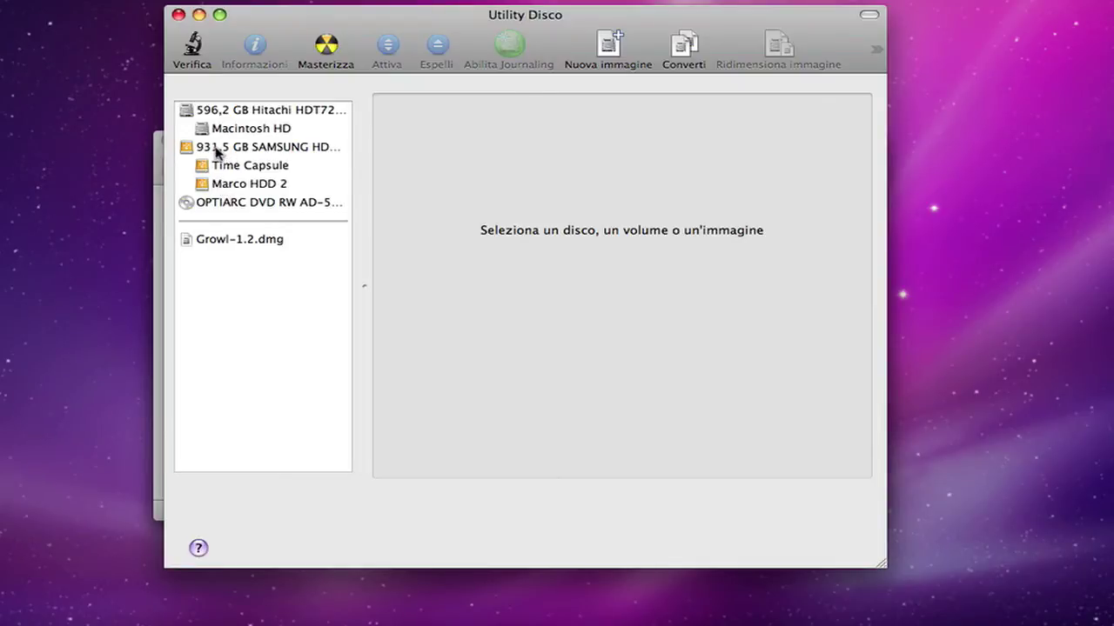
# - Select the 931,5 GB SAMSUNG external disk and show its Inizializza settings
pyautogui.click(218, 153)
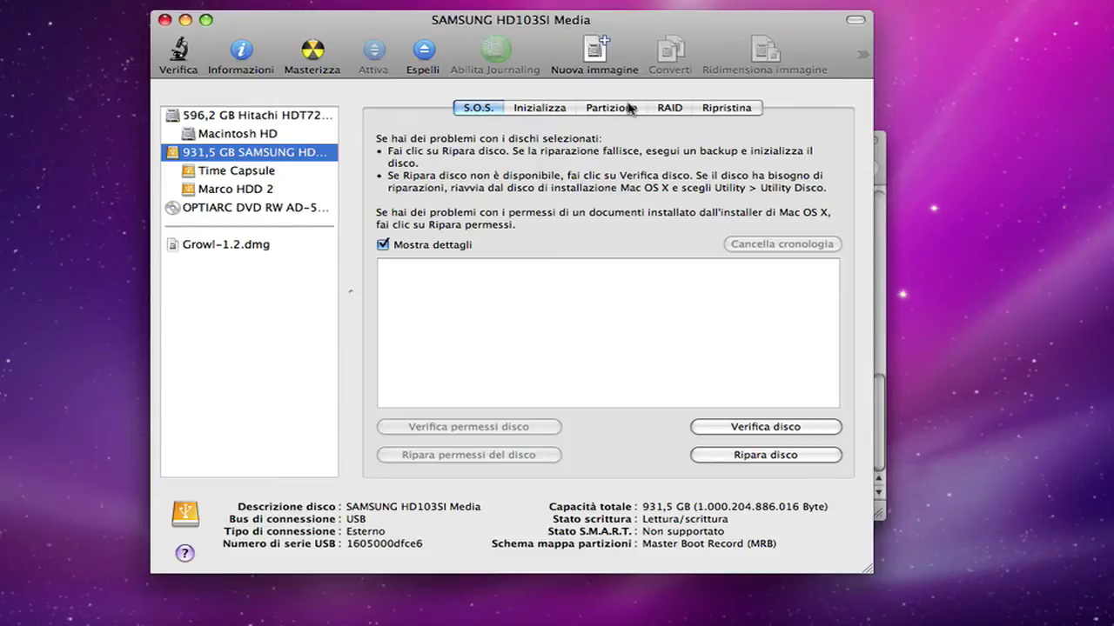
pyautogui.click(536, 108)
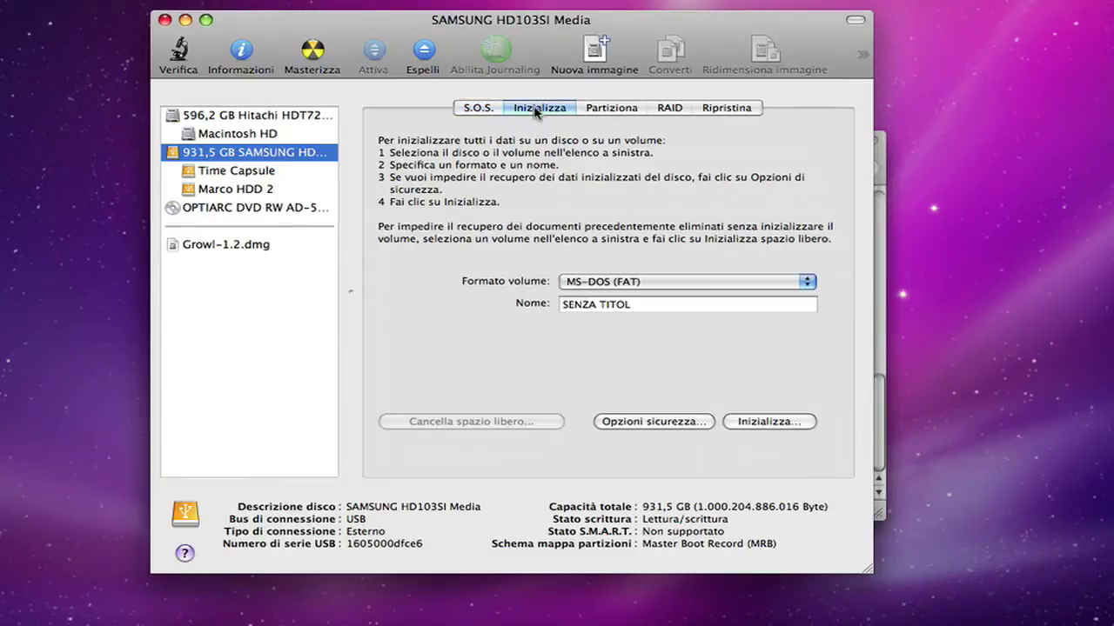
pyautogui.moveTo(468, 24); pyautogui.dragTo(466, 29)
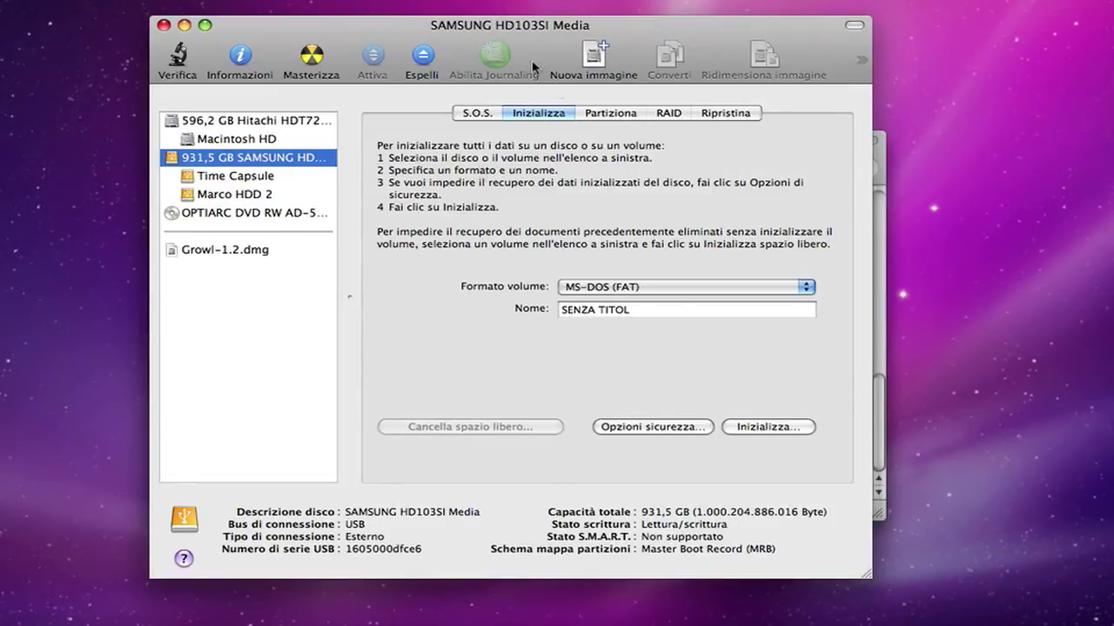
pyautogui.moveTo(402, 30); pyautogui.dragTo(410, 51)
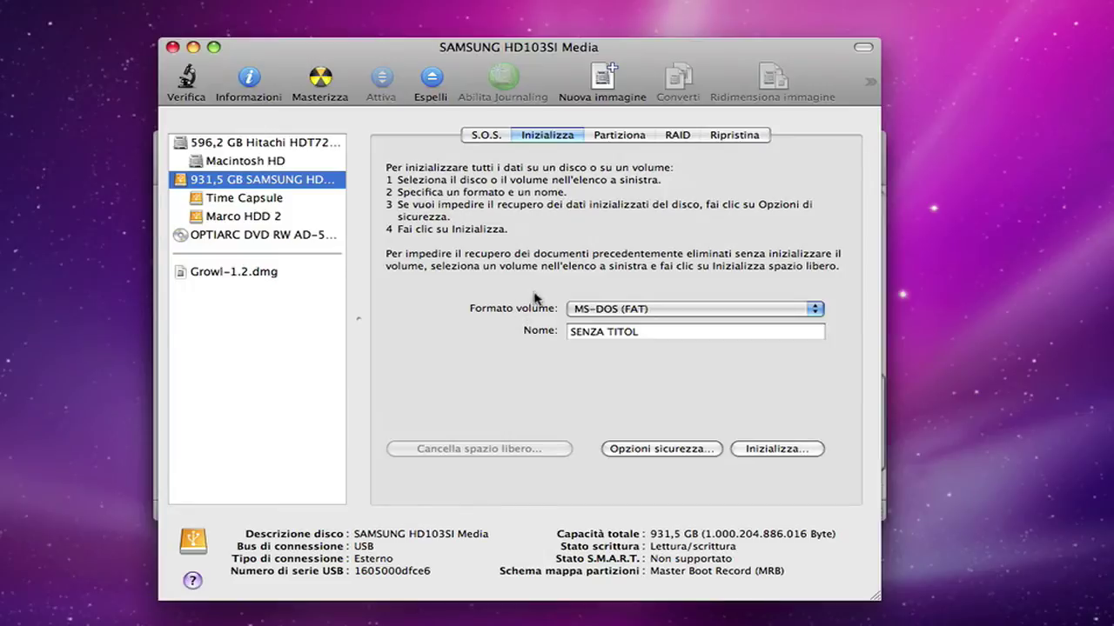
# - Examine the available volume formats and the secure erase options for the SAMSUNG disk, dismissing both without choosing anything
pyautogui.click(592, 312)
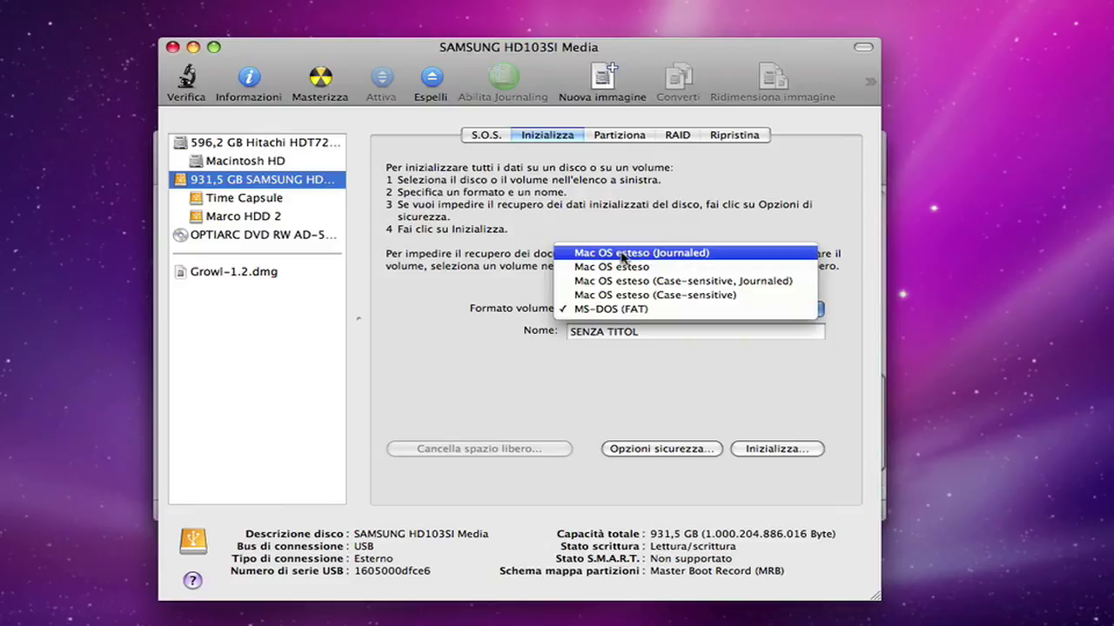
pyautogui.click(506, 261)
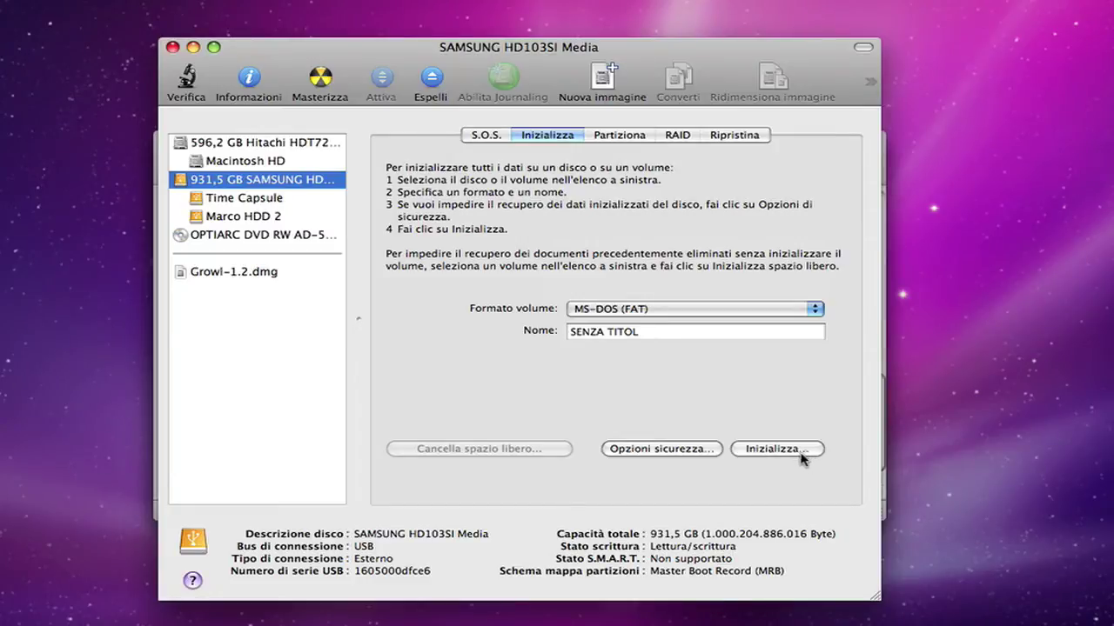
pyautogui.click(640, 450)
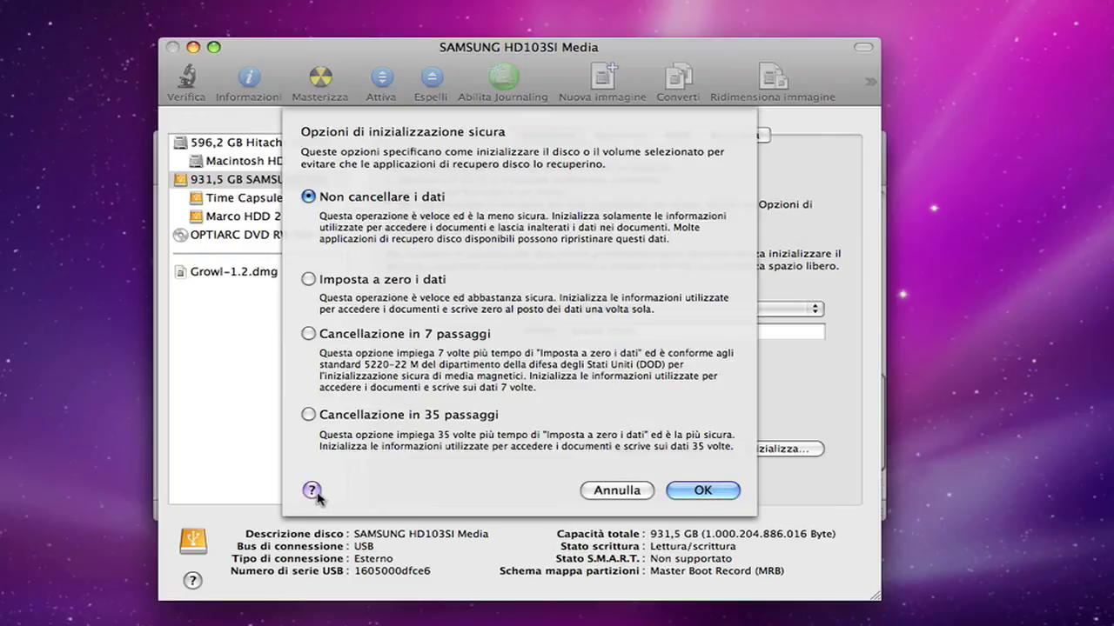
pyautogui.click(600, 492)
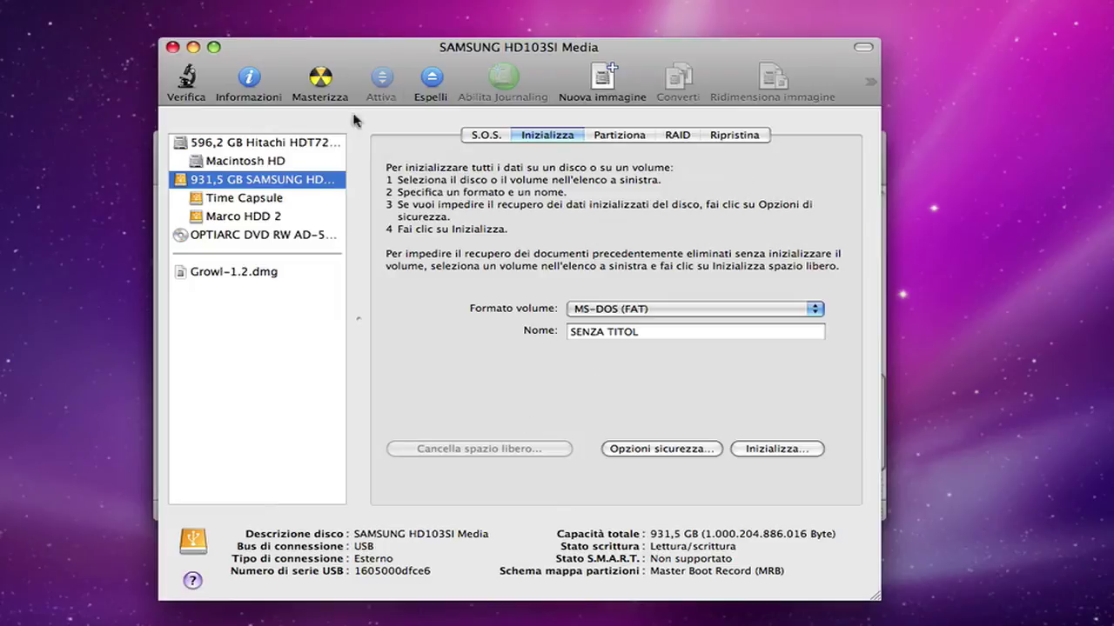
pyautogui.moveTo(366, 52); pyautogui.dragTo(573, 30)
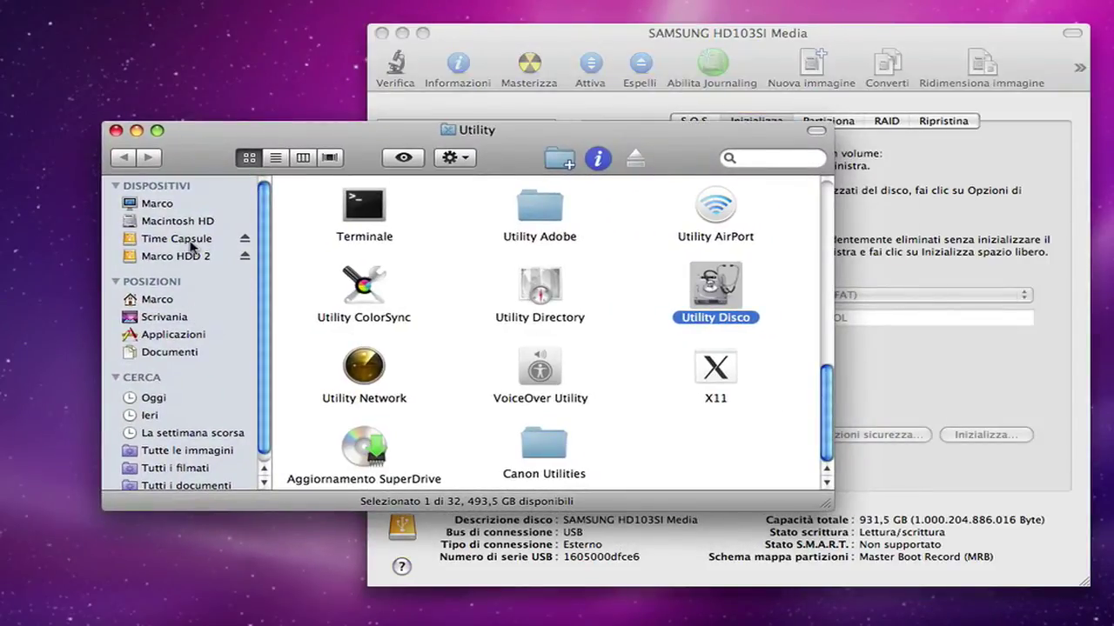
pyautogui.moveTo(236, 145); pyautogui.dragTo(295, 165)
pyautogui.moveTo(580, 33); pyautogui.dragTo(367, 48)
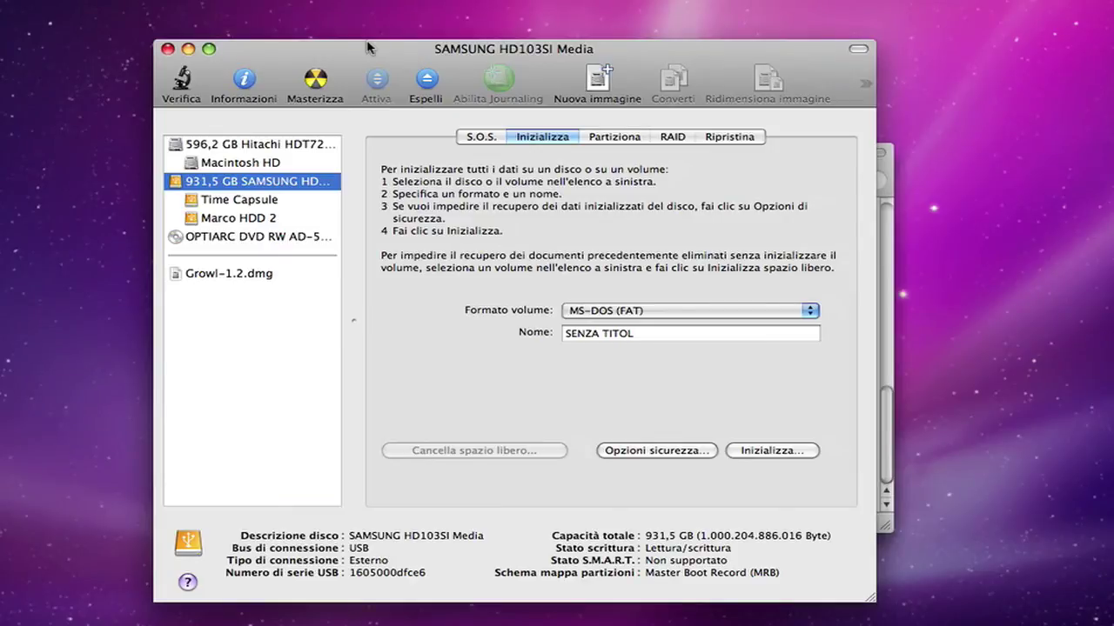
pyautogui.moveTo(367, 48); pyautogui.dragTo(371, 48)
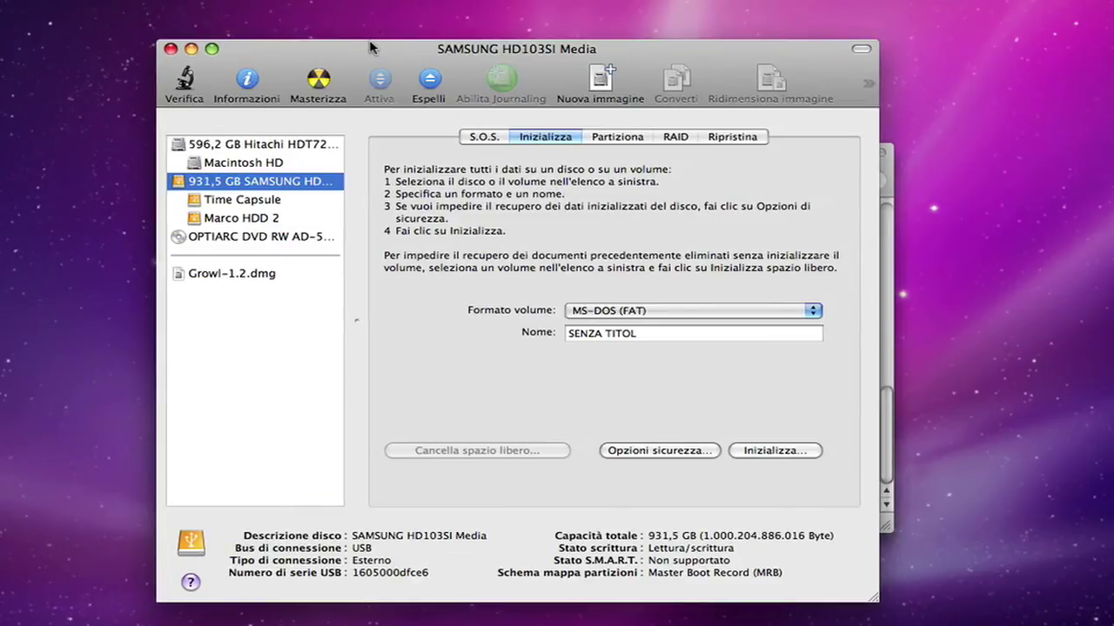
# - Show the SAMSUNG disk's partition layout and examine the available volume scheme choices, dismissing the list without choosing one
pyautogui.click(614, 139)
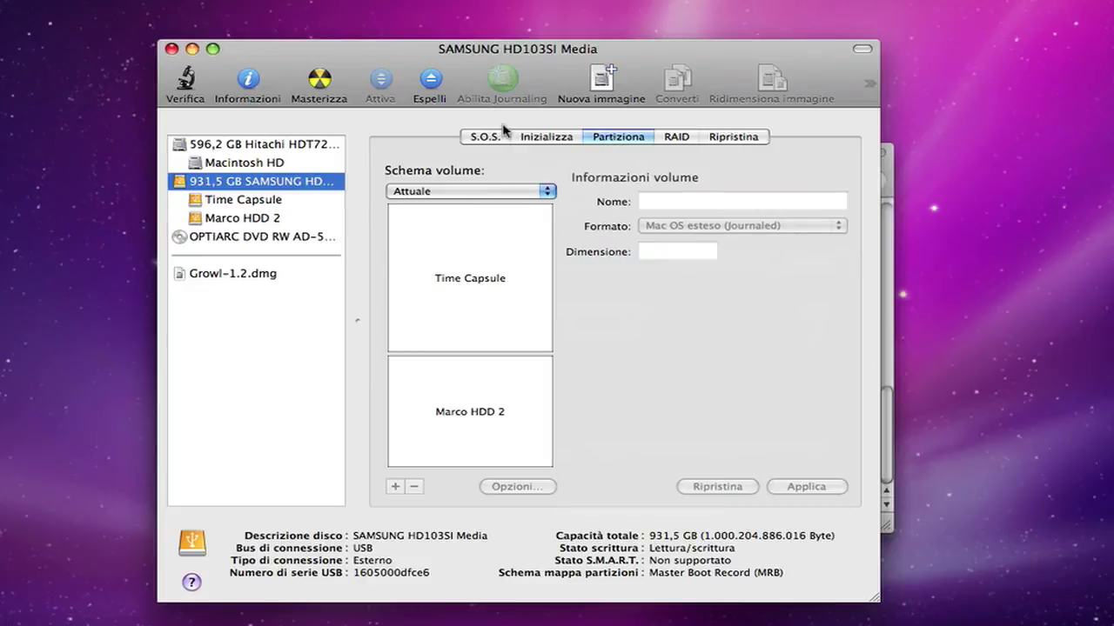
pyautogui.moveTo(390, 51)
pyautogui.mouseDown()
pyautogui.moveTo(414, 55)
pyautogui.moveTo(398, 55)
pyautogui.mouseUp()
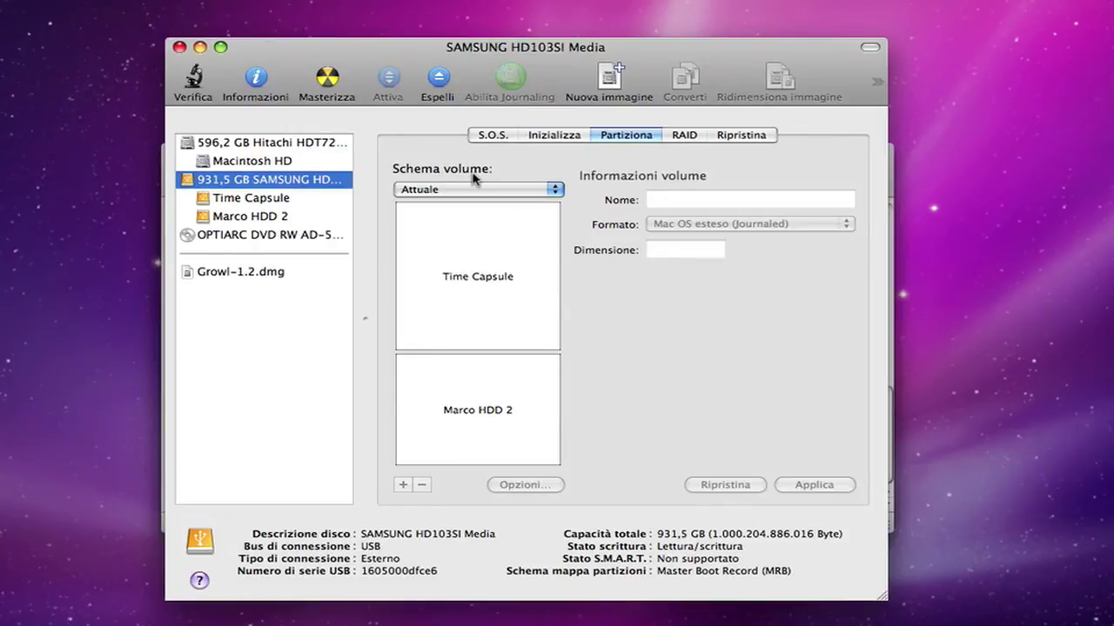
pyautogui.click(495, 192)
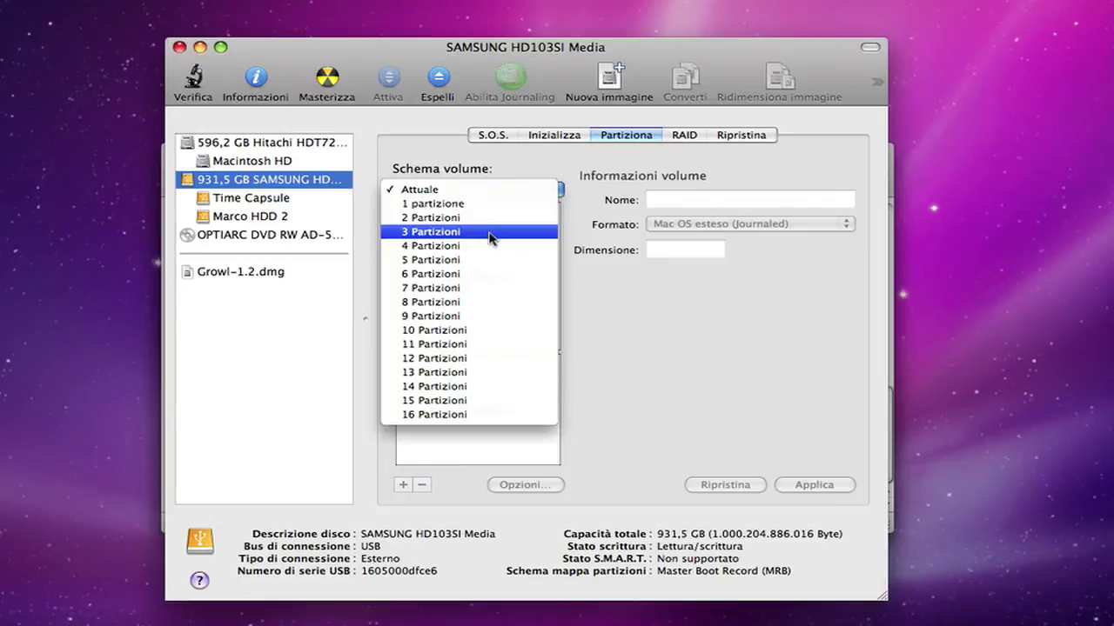
pyautogui.click(595, 415)
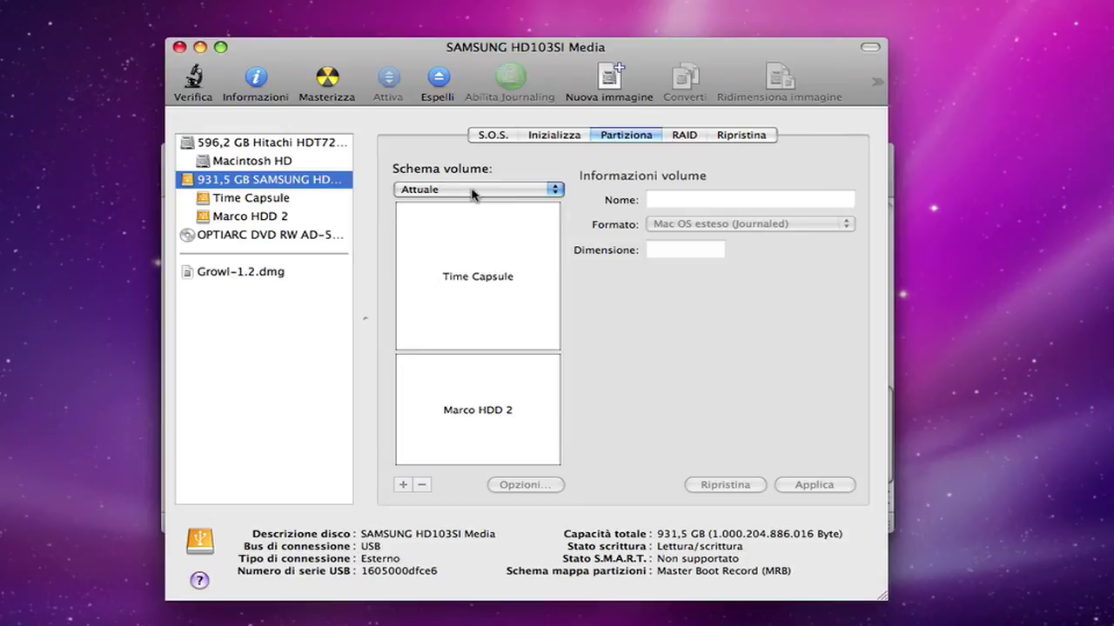
# - Select the Time Capsule partition in the SAMSUNG disk's layout and examine its name, format and size
pyautogui.click(483, 242)
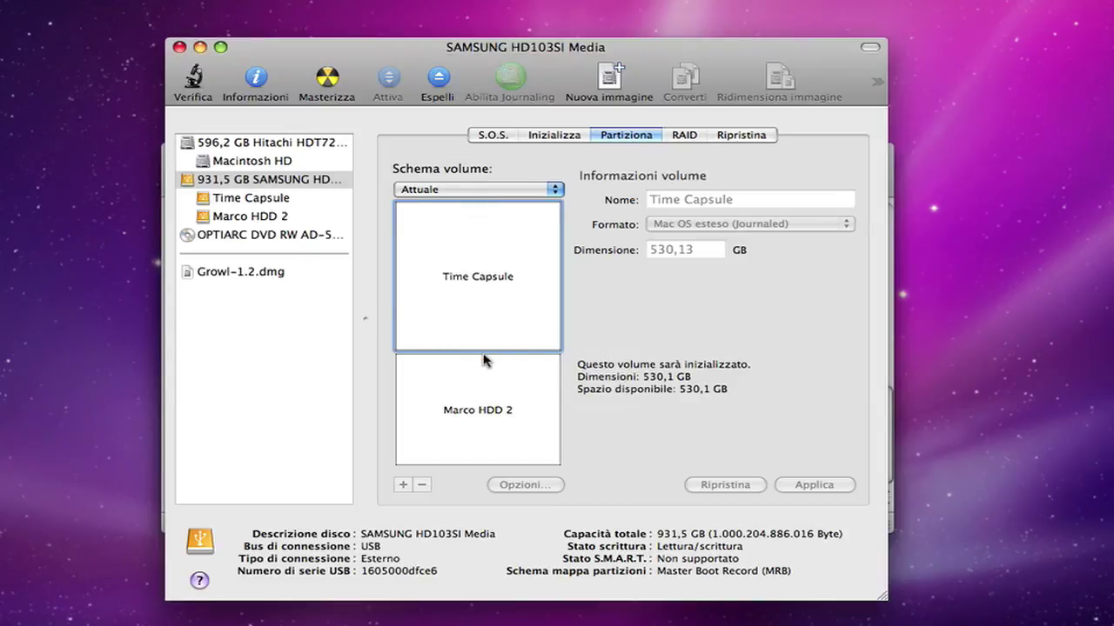
pyautogui.moveTo(485, 360)
pyautogui.moveTo(435, 52); pyautogui.dragTo(437, 56)
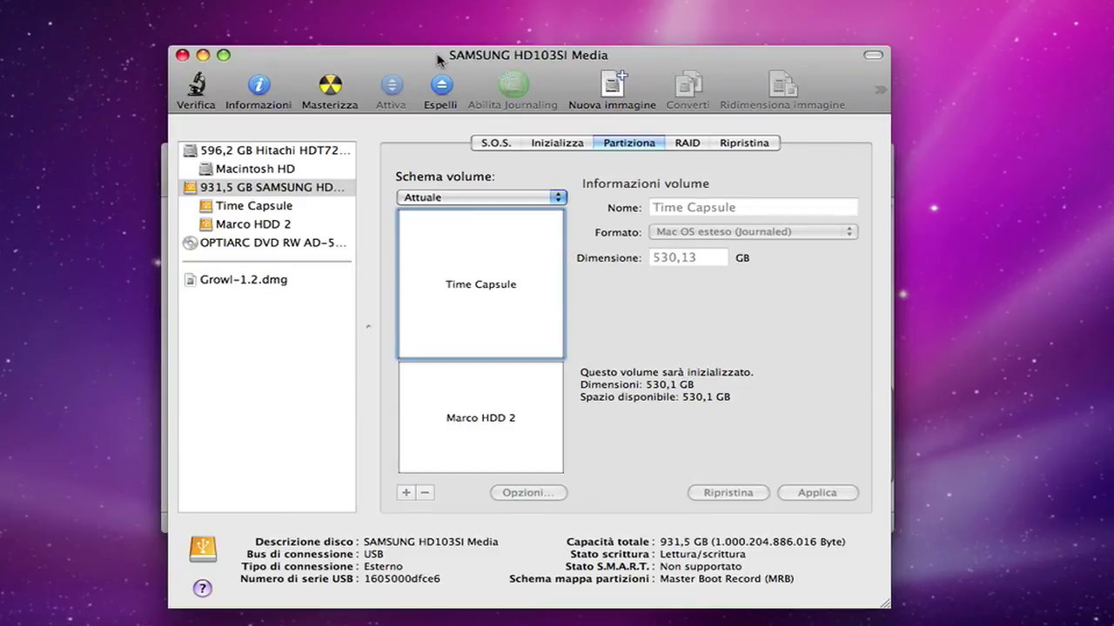
pyautogui.moveTo(440, 58); pyautogui.dragTo(437, 66)
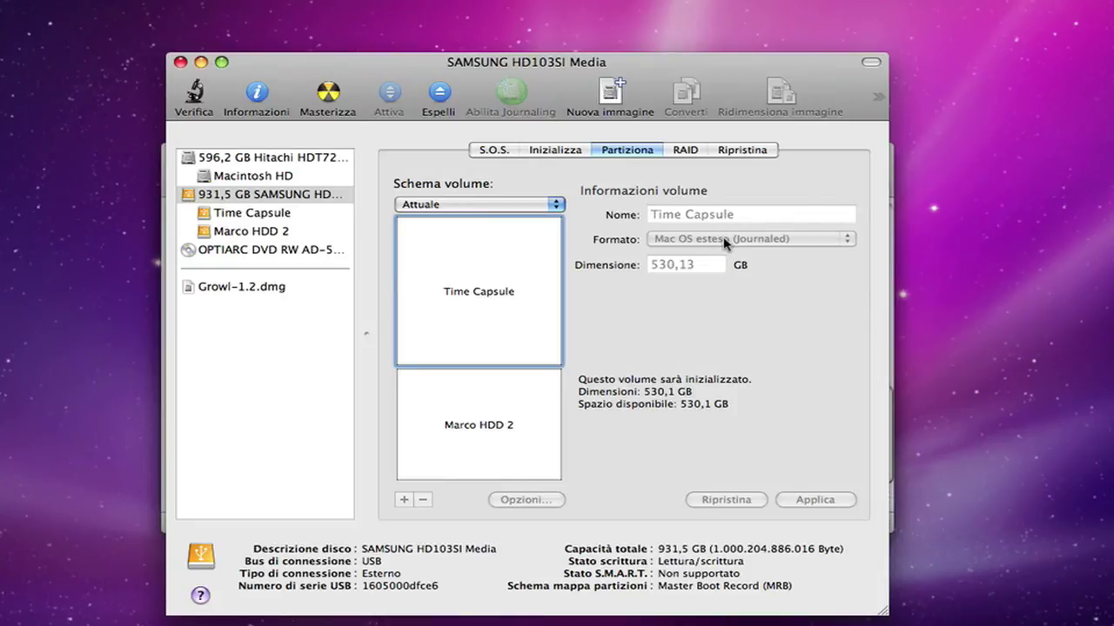
pyautogui.moveTo(385, 66); pyautogui.dragTo(387, 74)
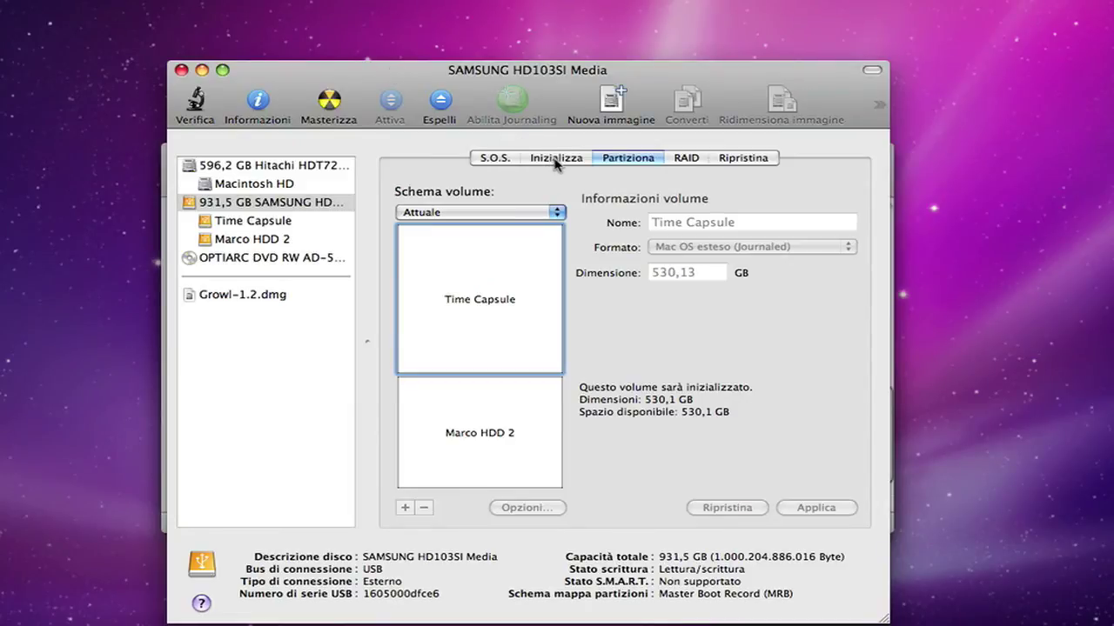
pyautogui.moveTo(527, 77); pyautogui.dragTo(505, 78)
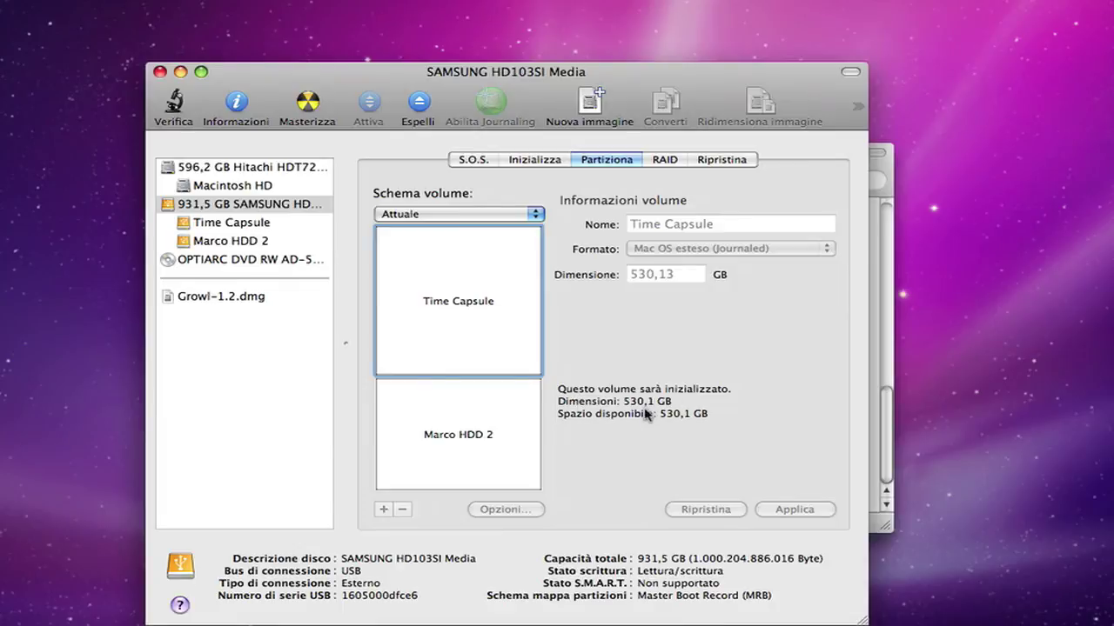
pyautogui.moveTo(370, 76); pyautogui.dragTo(403, 78)
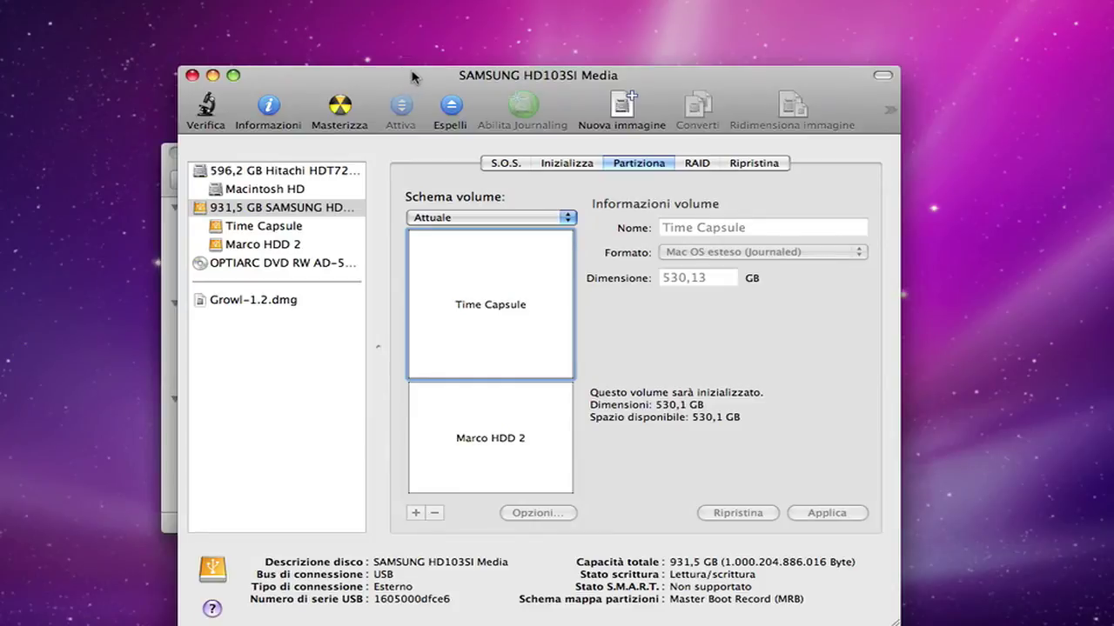
pyautogui.moveTo(402, 79); pyautogui.dragTo(395, 80)
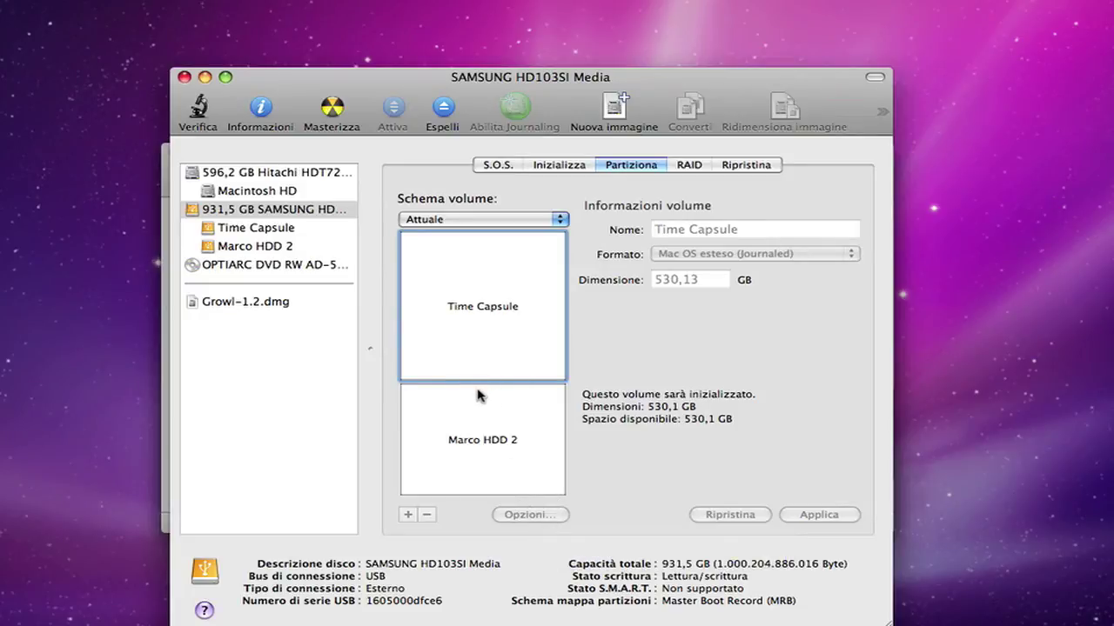
pyautogui.moveTo(484, 406)
pyautogui.moveTo(372, 80); pyautogui.dragTo(368, 82)
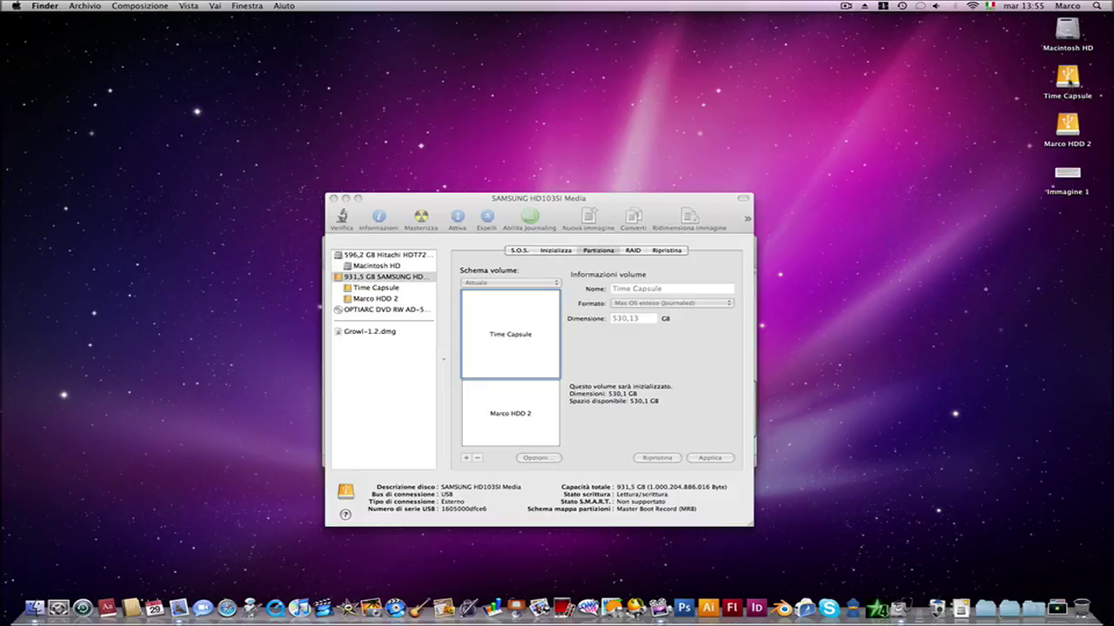
# - Bring the Finder's Utility folder window forward from behind the disk window, look it over and return to the disk window
pyautogui.moveTo(428, 200); pyautogui.dragTo(525, 188)
pyautogui.click(401, 248)
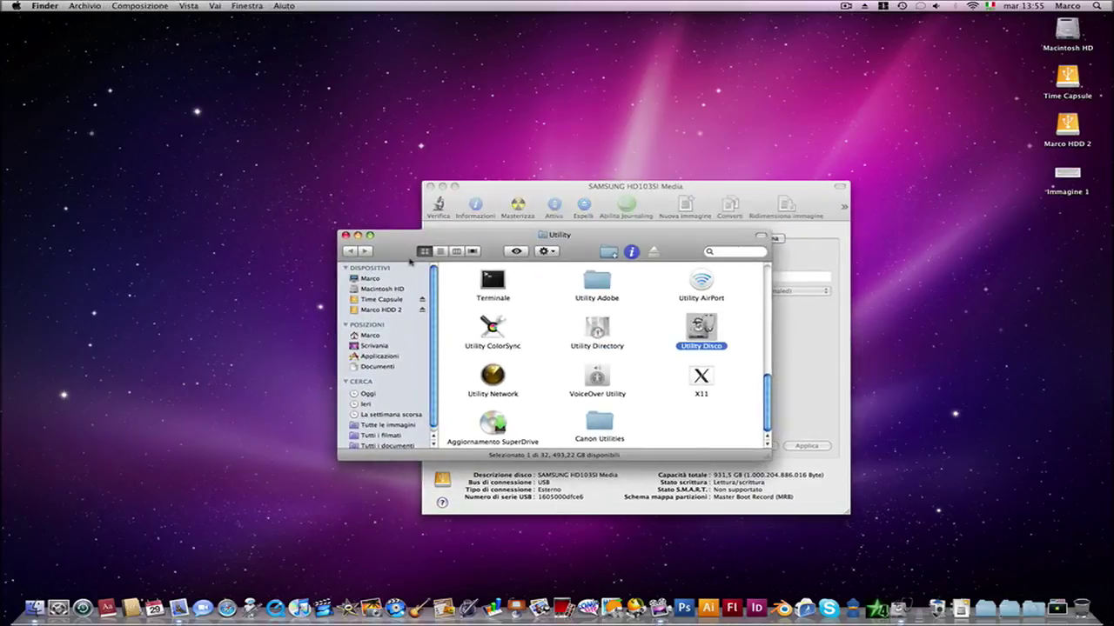
pyautogui.scroll(-2, 393, 332)
pyautogui.scroll(2, 396, 335)
pyautogui.moveTo(422, 235); pyautogui.dragTo(376, 240)
pyautogui.moveTo(513, 188); pyautogui.dragTo(409, 187)
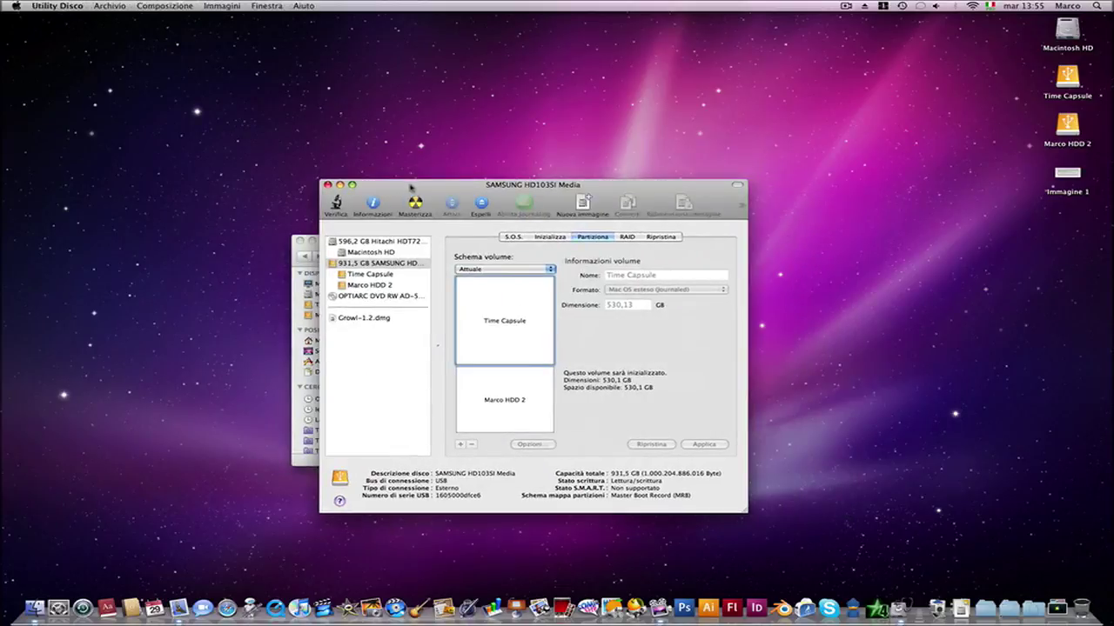
# - Deselect the SAMSUNG disk and close both the Utility Disco window and the Finder's Utility folder window
pyautogui.click(396, 358)
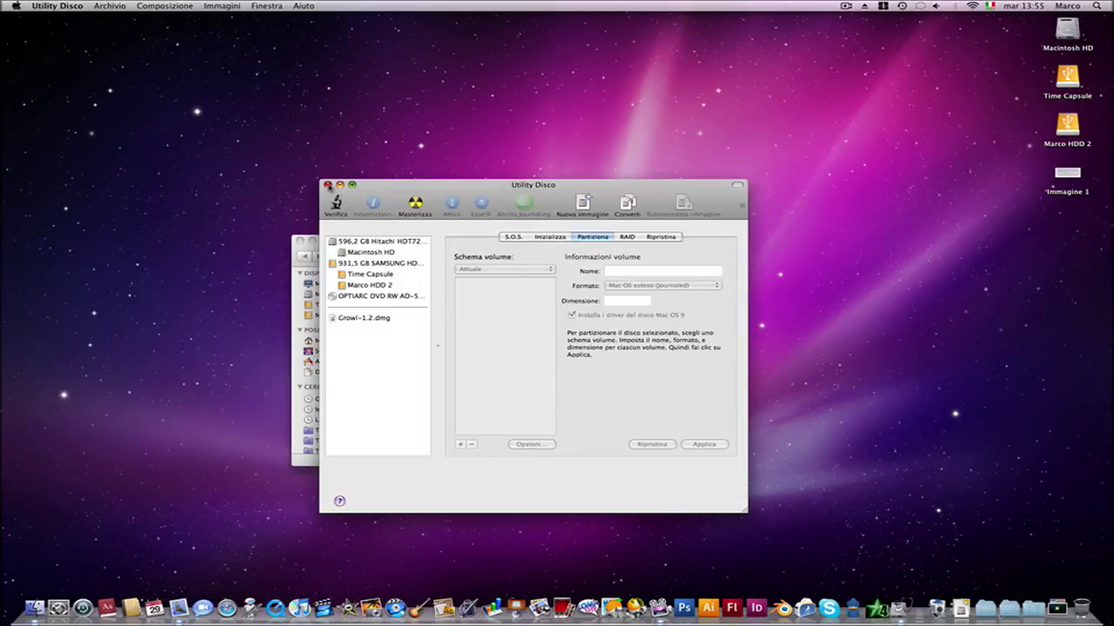
pyautogui.click(328, 185)
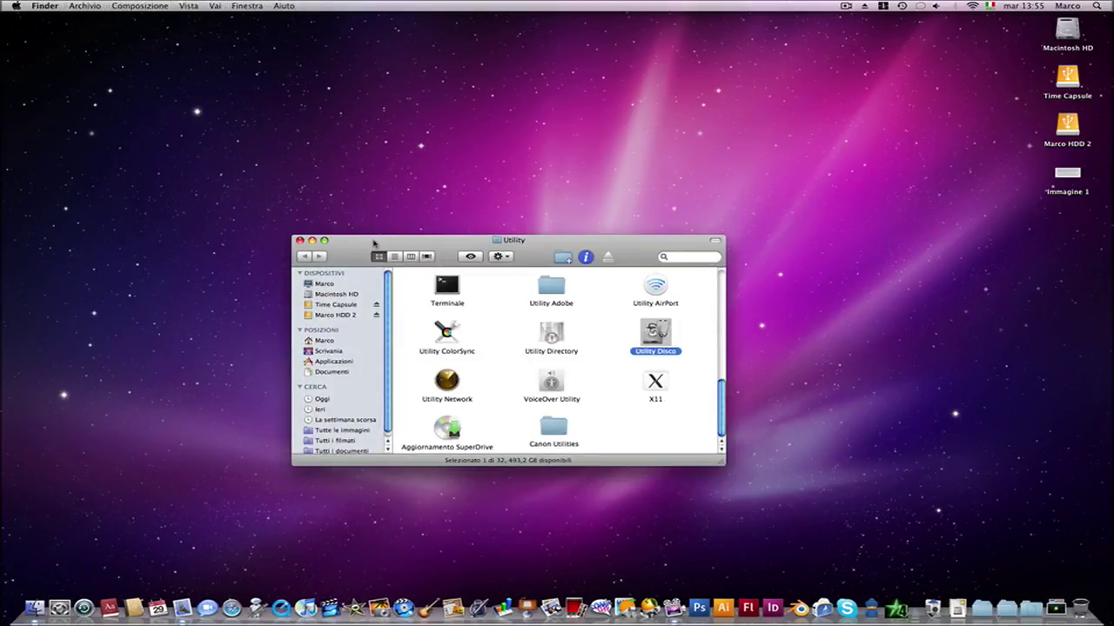
pyautogui.moveTo(378, 244); pyautogui.dragTo(392, 242)
pyautogui.click(615, 324)
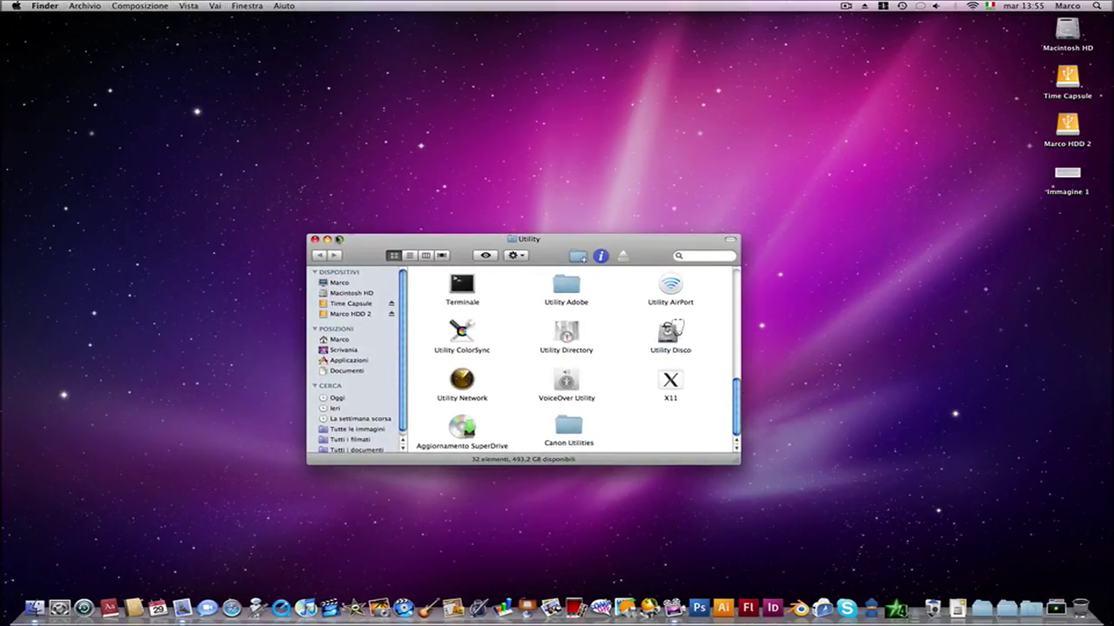
pyautogui.click(316, 240)
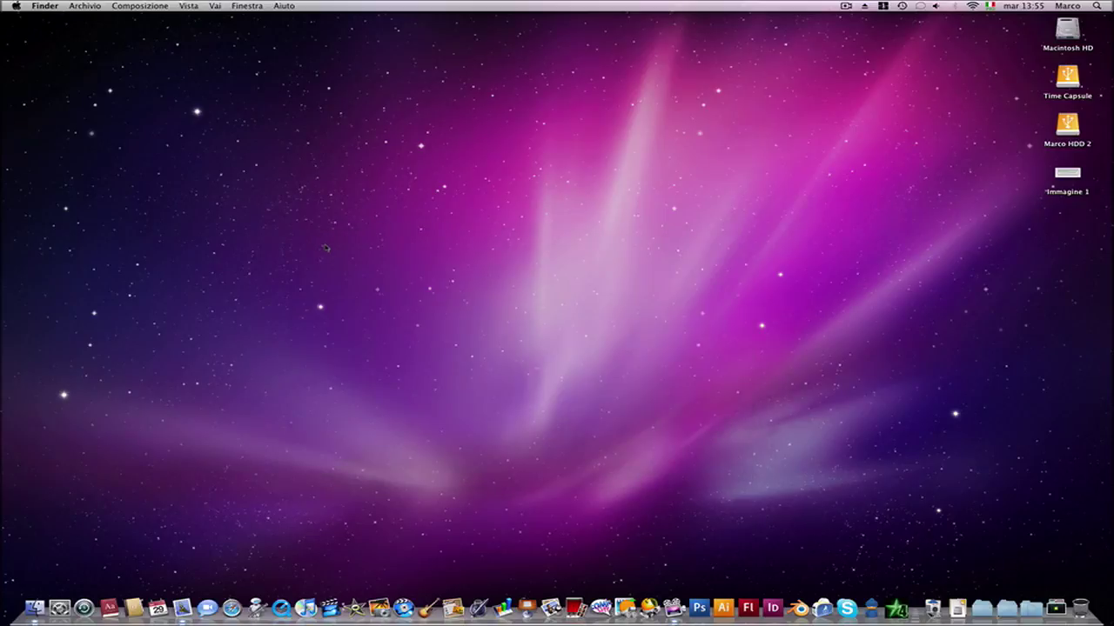